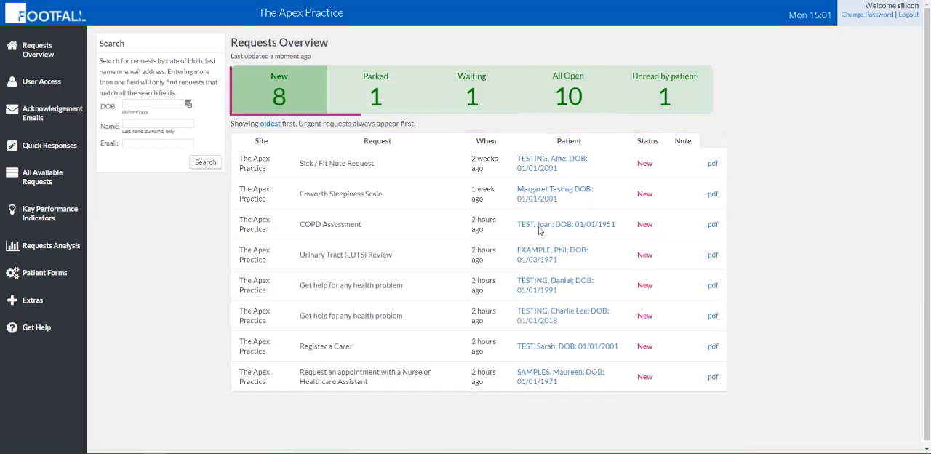
- View the Parked, Waiting, All Open and Unread by patient request lists in turn
click(360, 106)
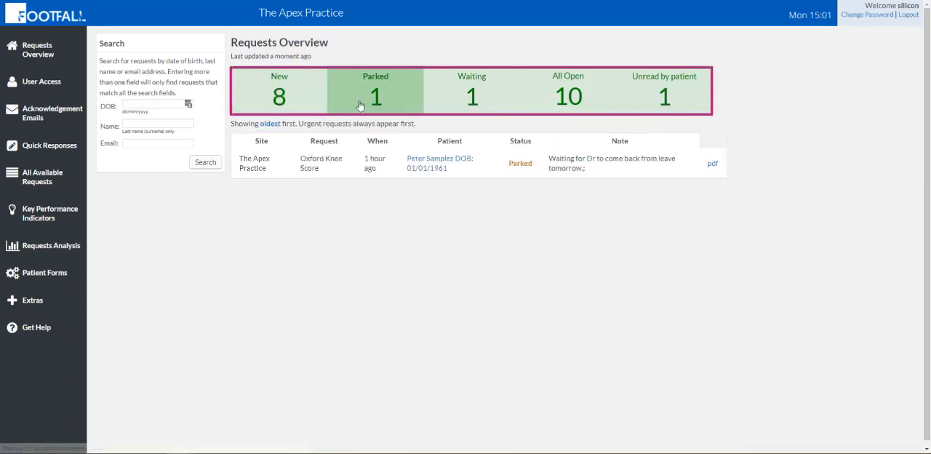
click(443, 110)
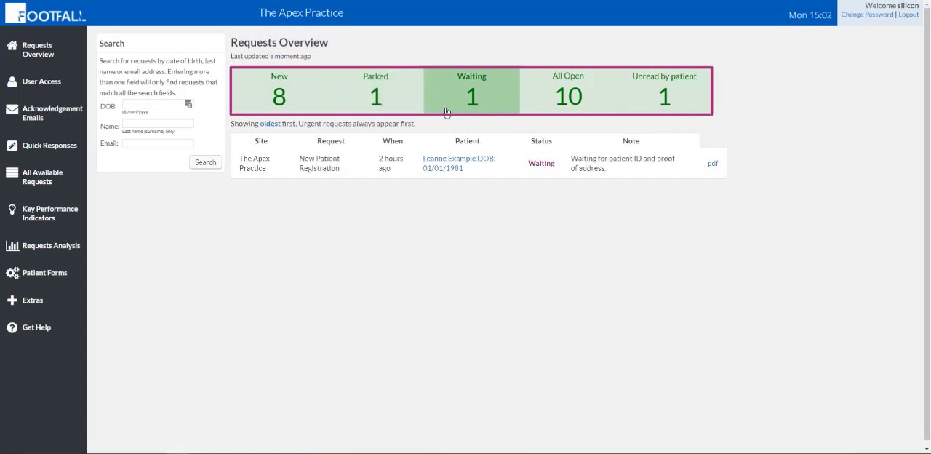
click(540, 111)
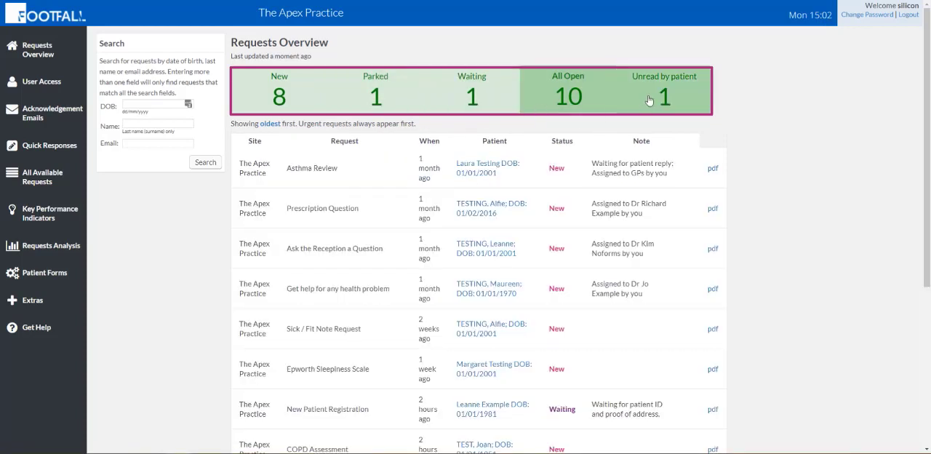
click(650, 100)
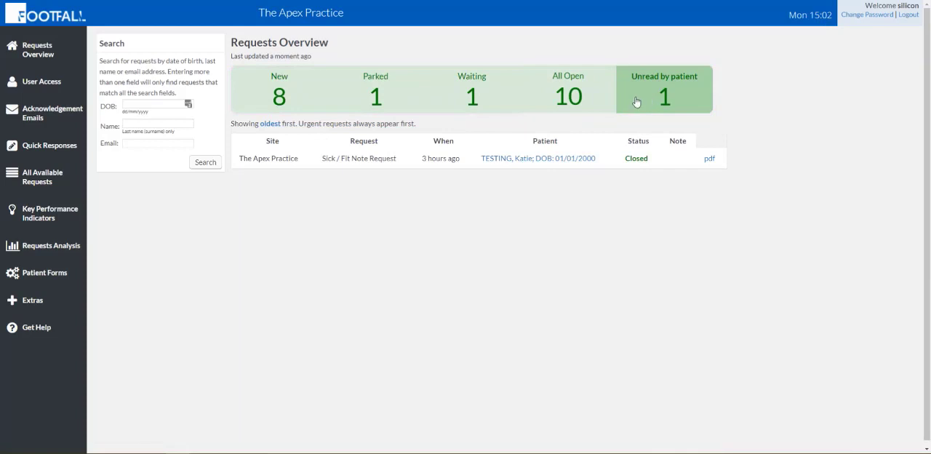
- Go back through the request lists from New, Parked and Waiting to All Open and Unread by patient, examining each one
click(304, 85)
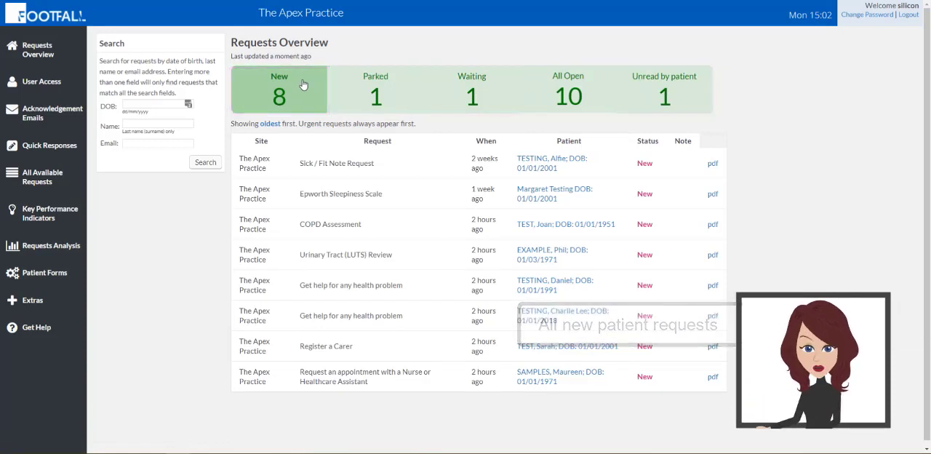
click(350, 88)
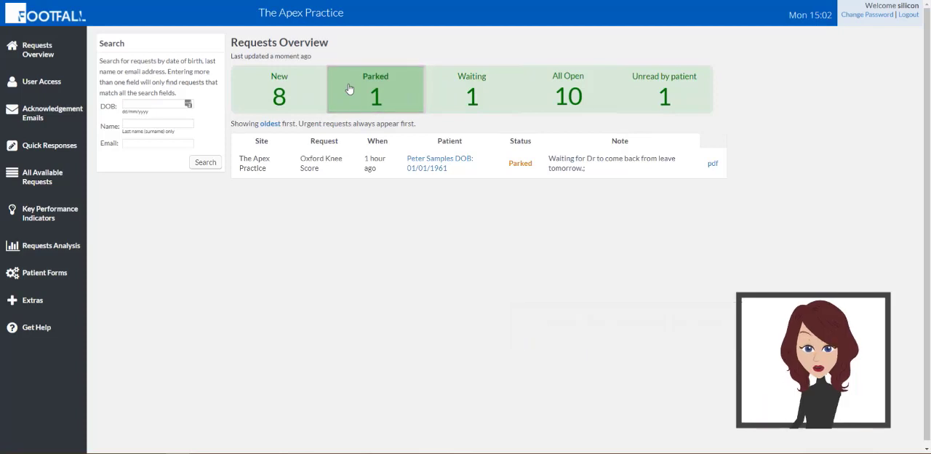
click(443, 102)
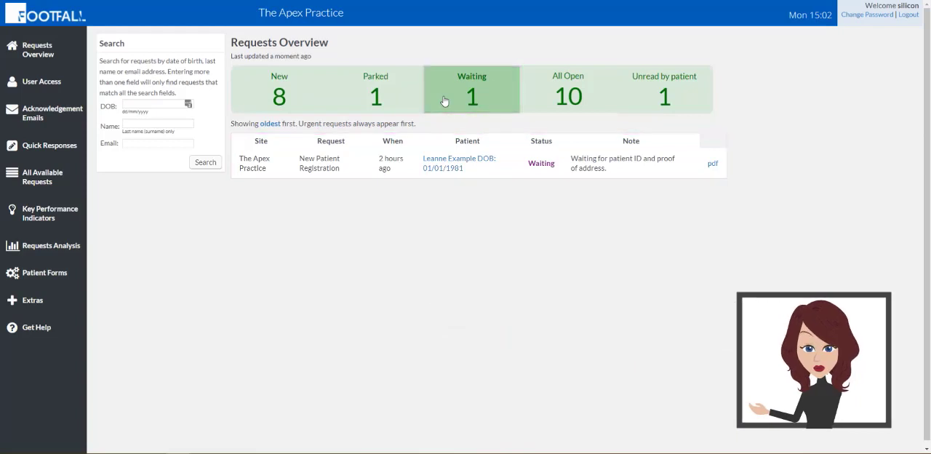
click(532, 88)
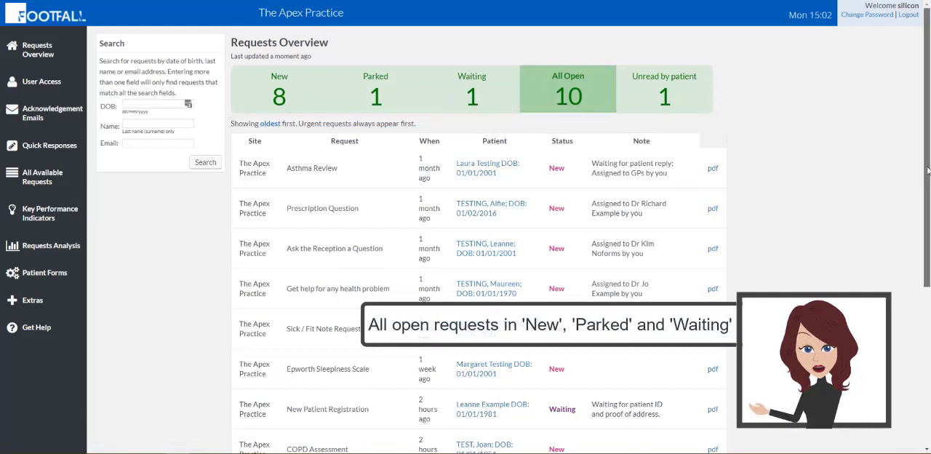
mouse_move(928, 170)
mouse_down()
mouse_move(929, 332)
mouse_move(915, 174)
mouse_up()
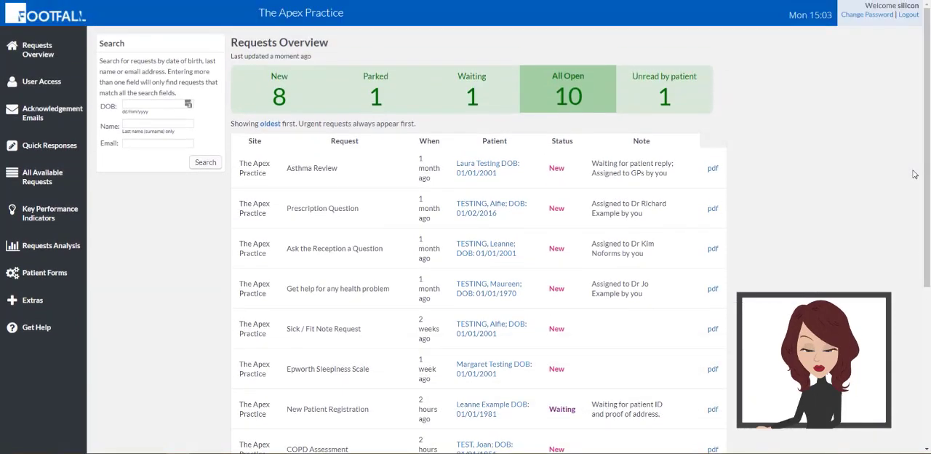
click(695, 102)
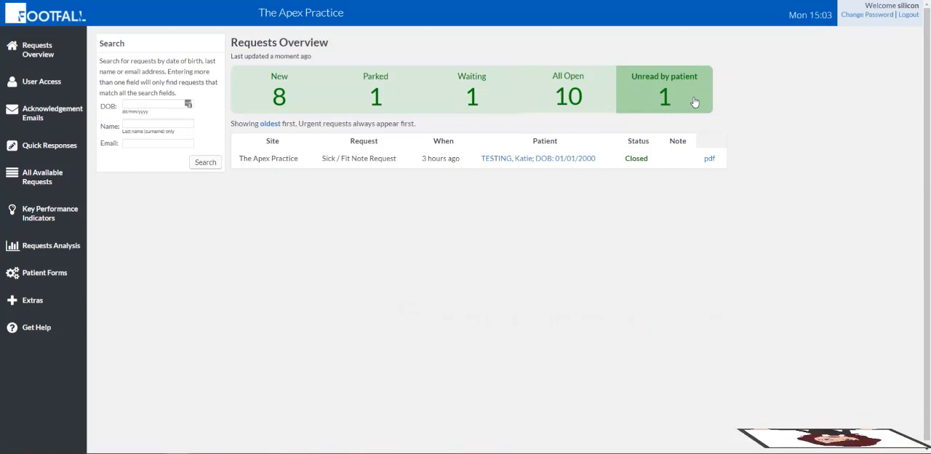
- From the New list, open the first "Get help for any health problem" request and read the submitted form through
click(307, 106)
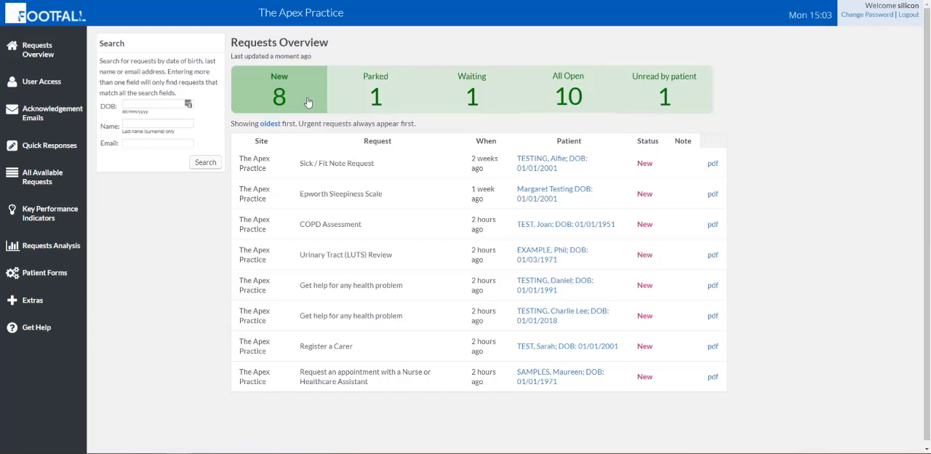
click(539, 286)
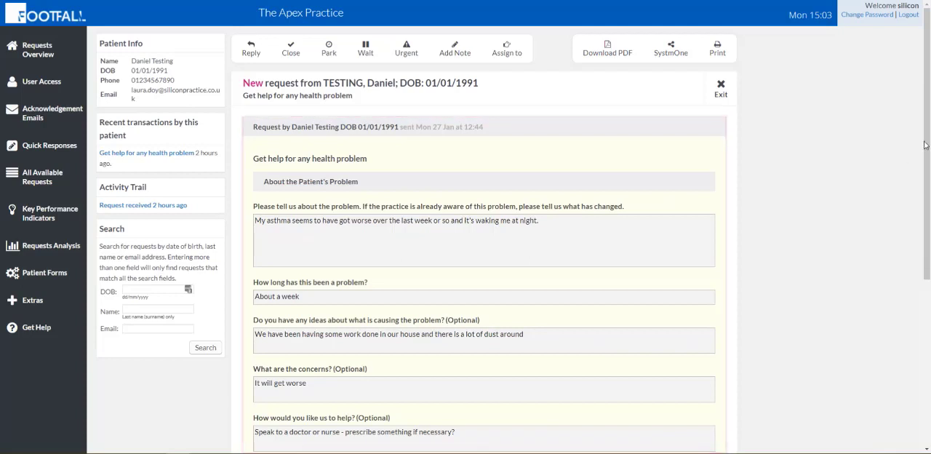
drag(928, 142, 929, 319)
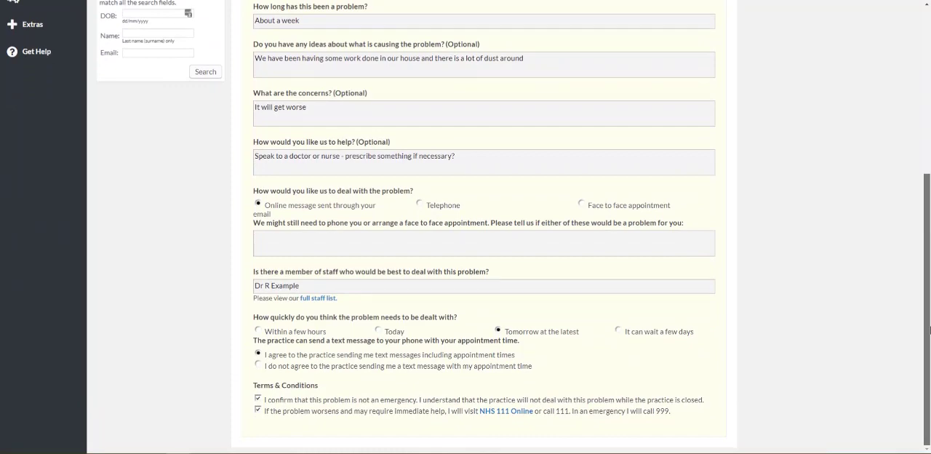
drag(929, 319, 908, 124)
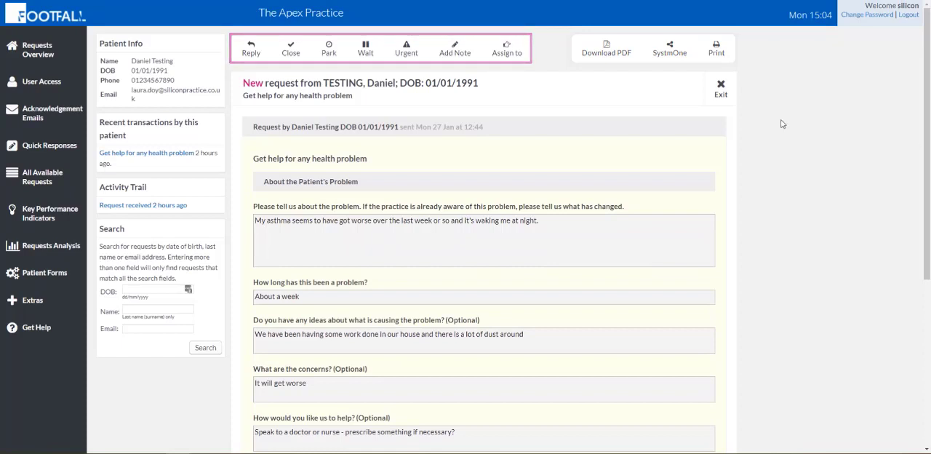
- Examine the request's handling options: Reply, Close, Park, Wait, Urgent and Add Note
click(254, 55)
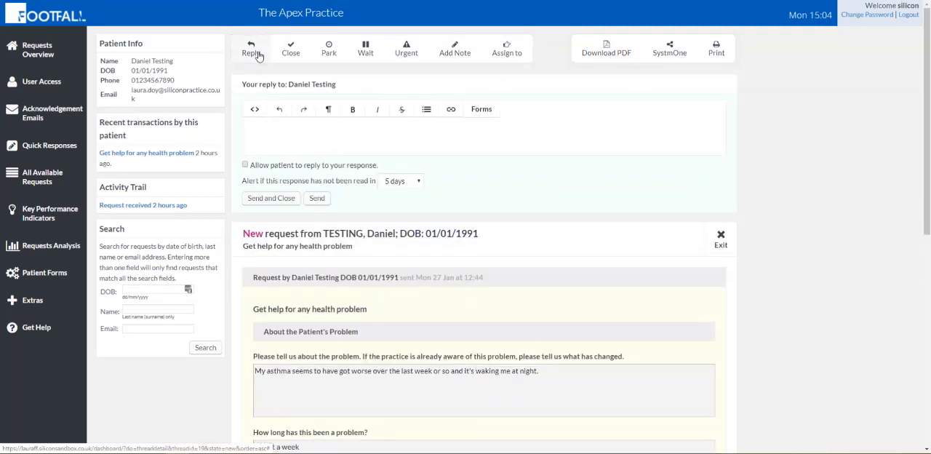
click(304, 58)
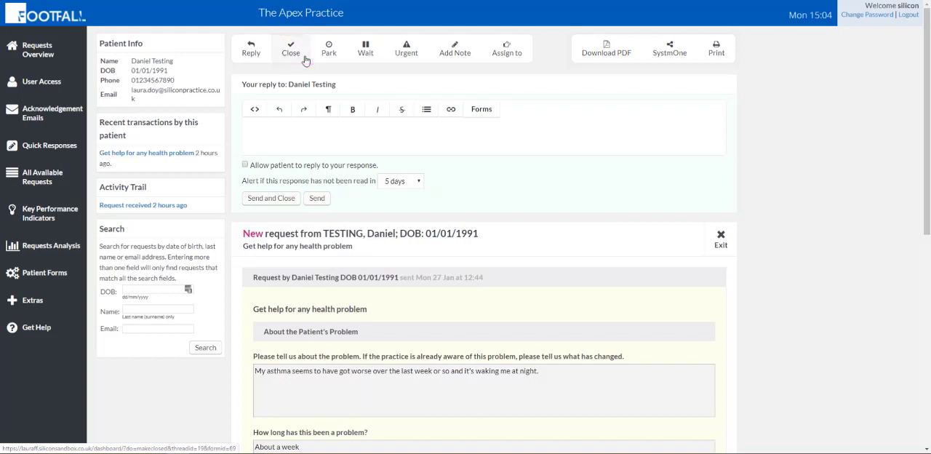
click(342, 61)
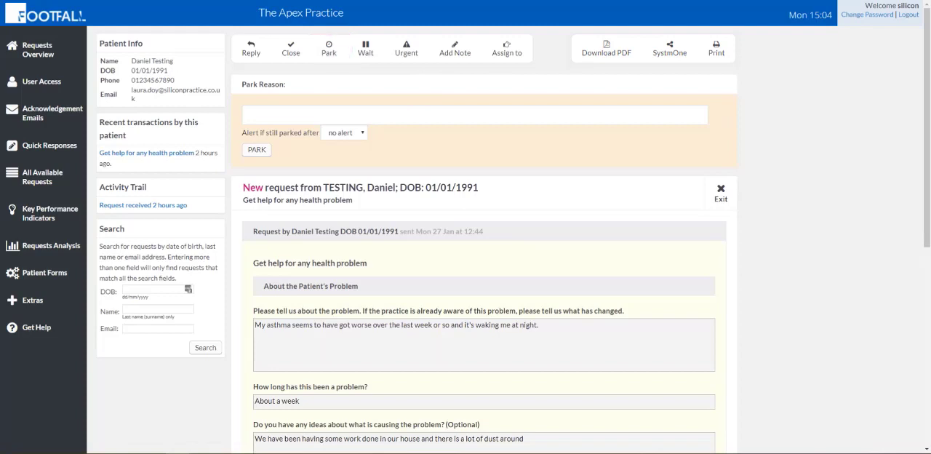
click(376, 60)
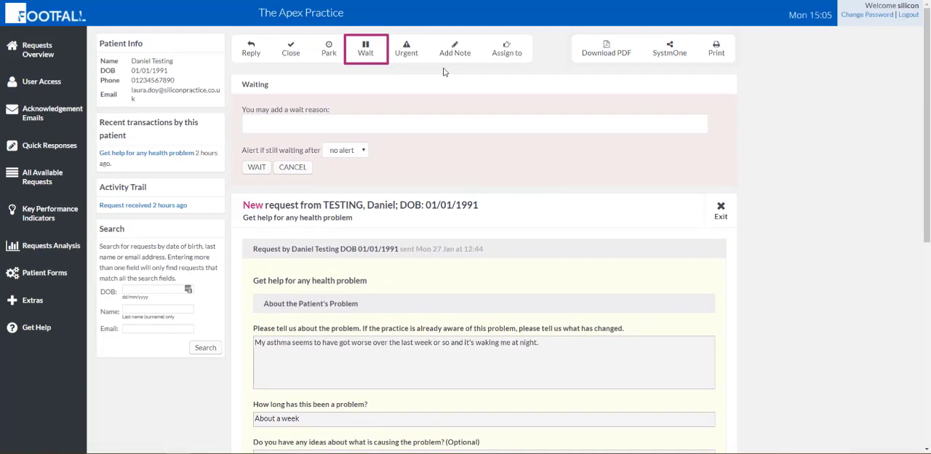
click(412, 66)
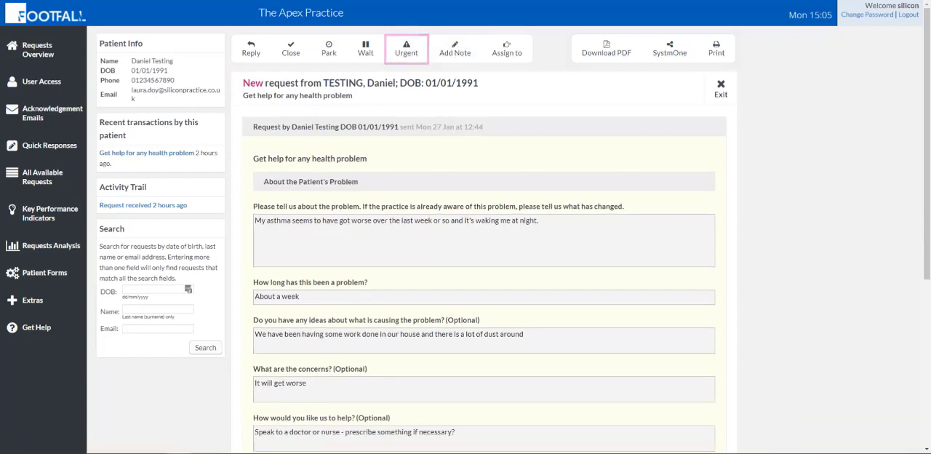
click(454, 48)
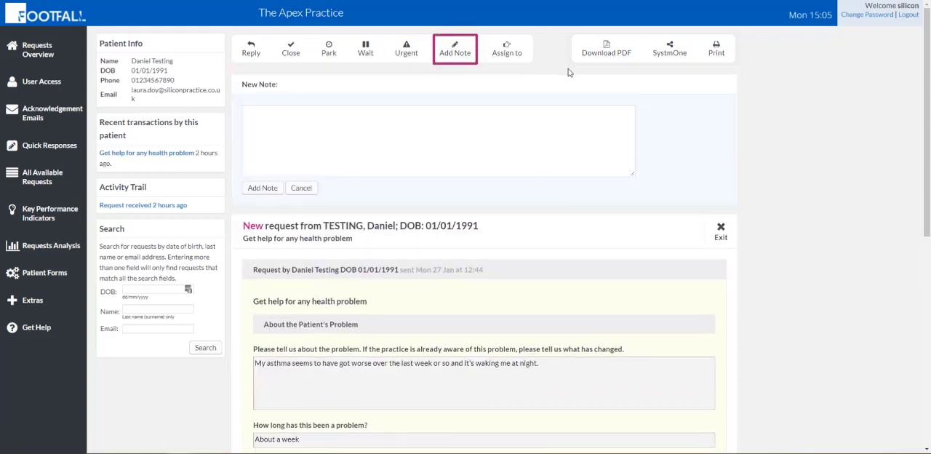
click(437, 126)
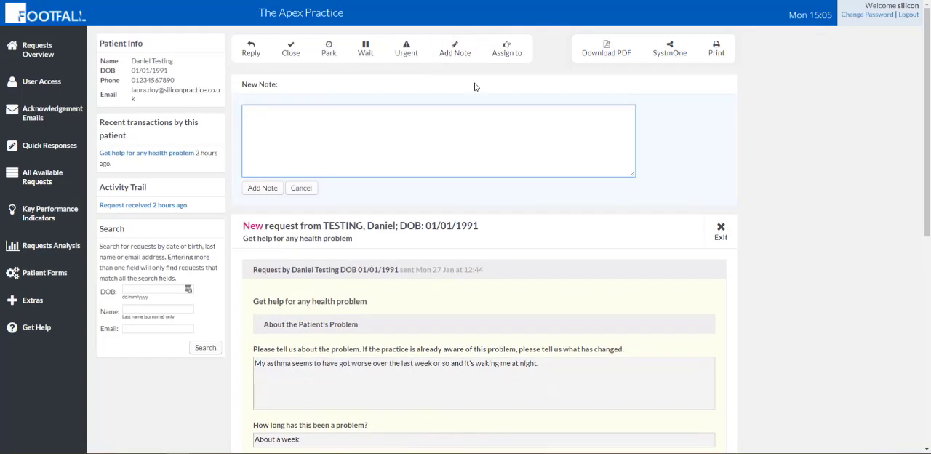
- Choose the doctor the patient asked for as the request's assignee and add a note asking if he can respond to his patient
click(521, 61)
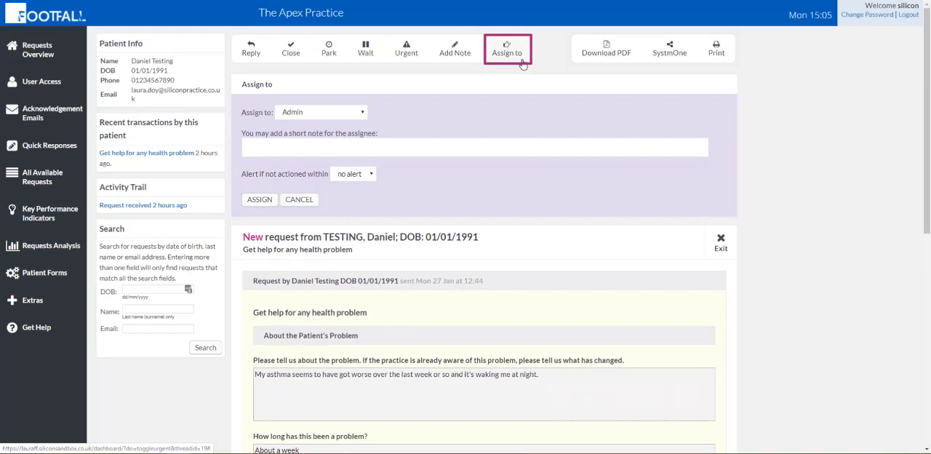
click(354, 116)
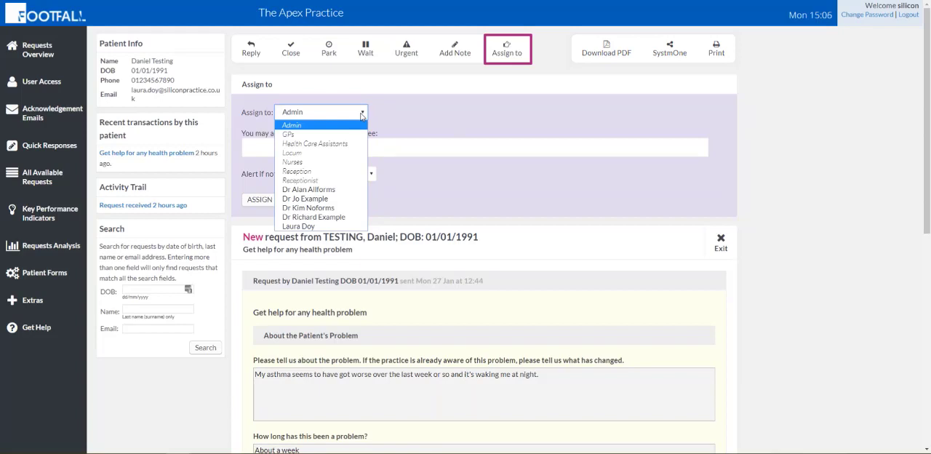
click(350, 218)
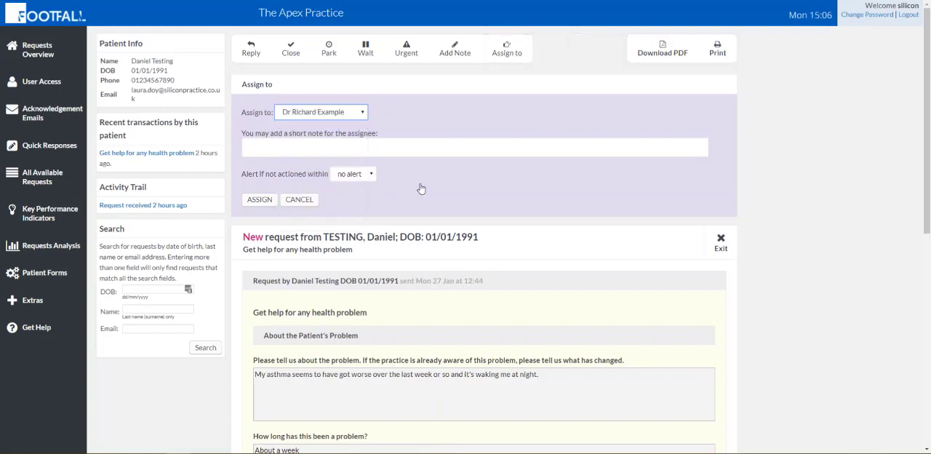
click(422, 146)
text(Hi Ric)
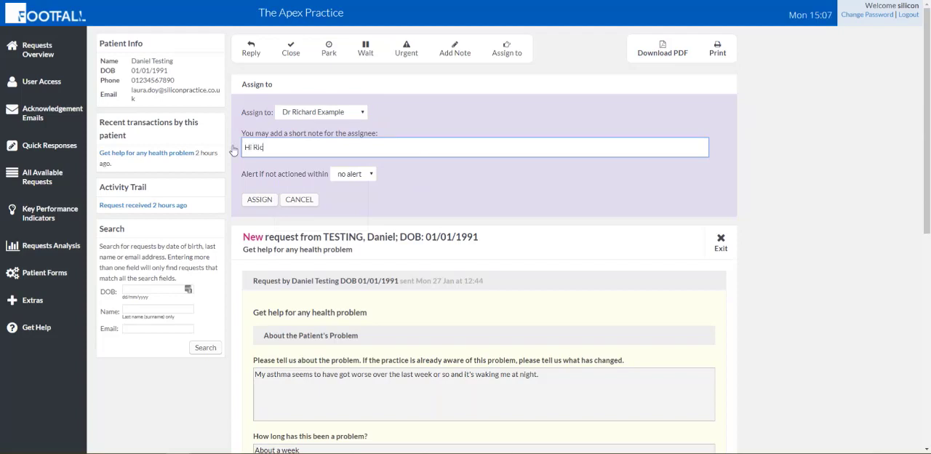
text(hard, Daniel is one of your patients. Are you able to respond to him?)
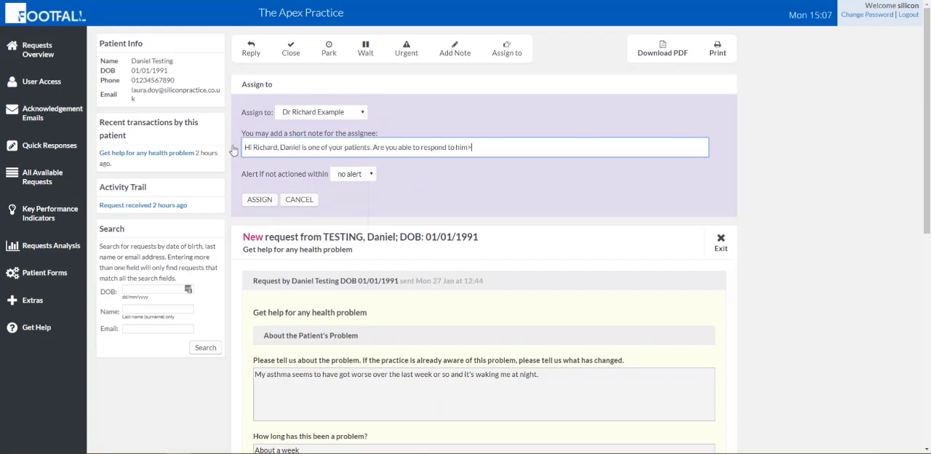
- Set the alert for an unactioned request to 2 hours and assign the request
click(372, 178)
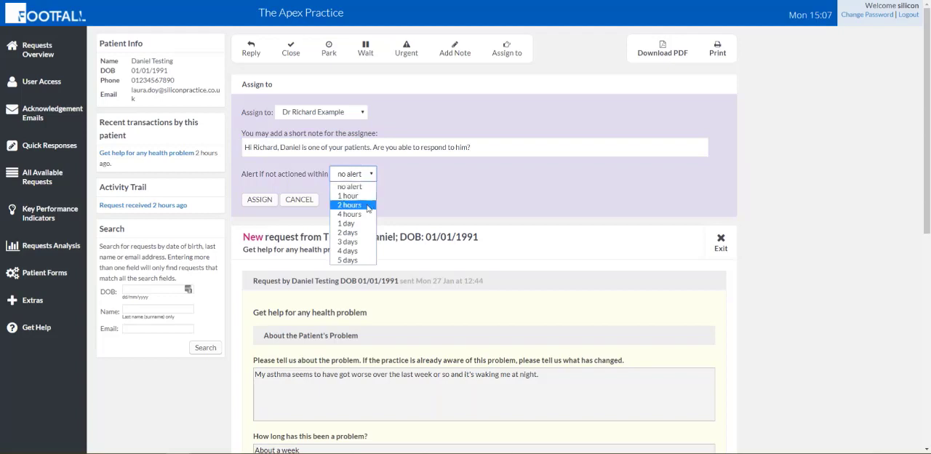
click(367, 206)
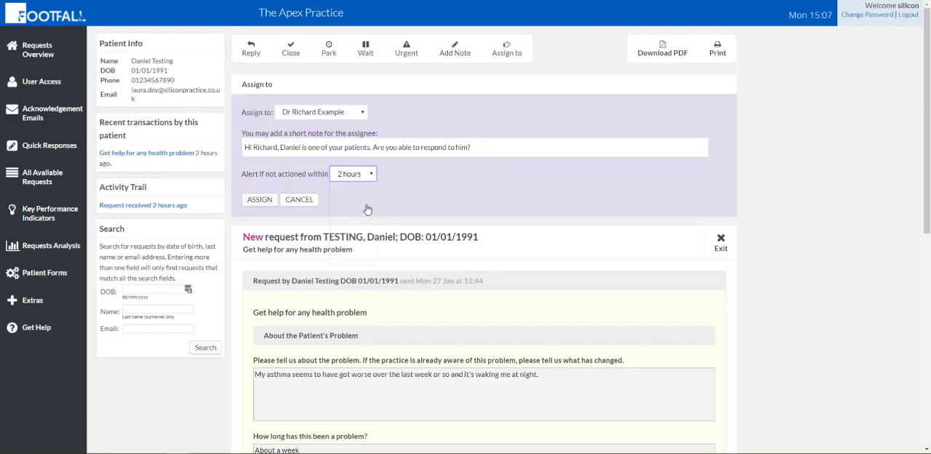
click(259, 200)
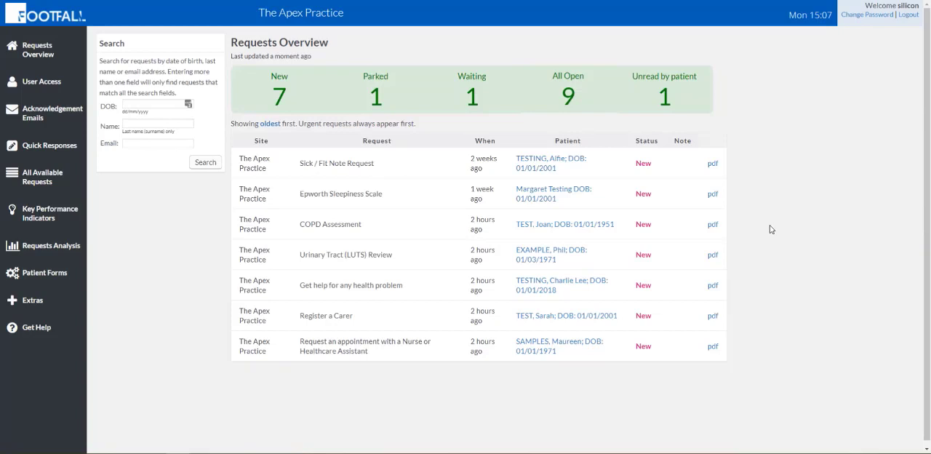
- Check the All Open list for the newly assigned request
click(588, 99)
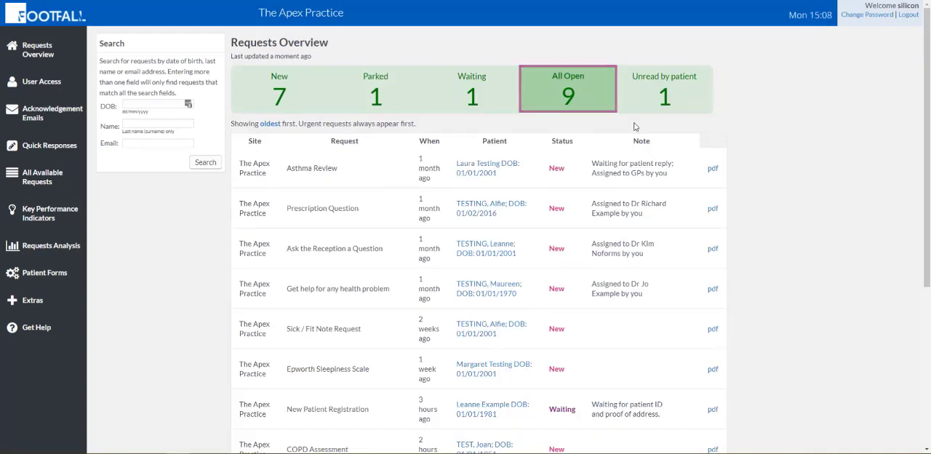
drag(929, 122, 929, 311)
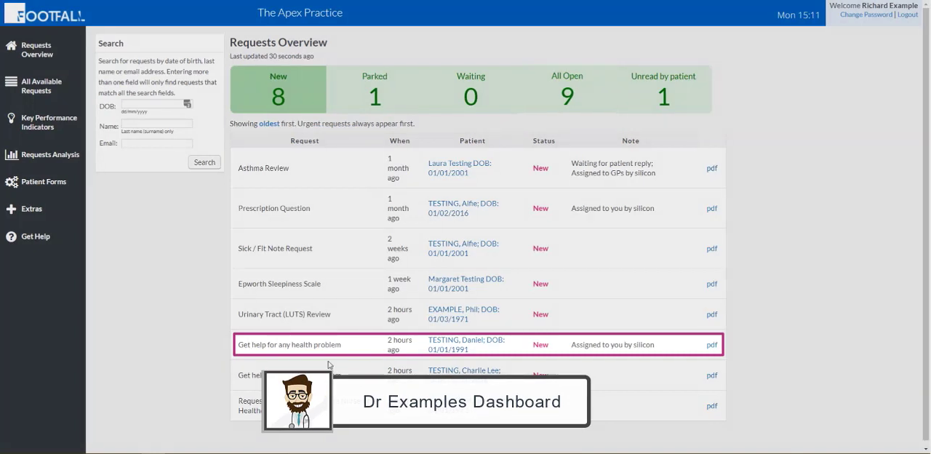
- On the doctor's dashboard, open the assigned "Get help for any health problem" request and read it through
click(449, 353)
scroll(900, 380, down, 4)
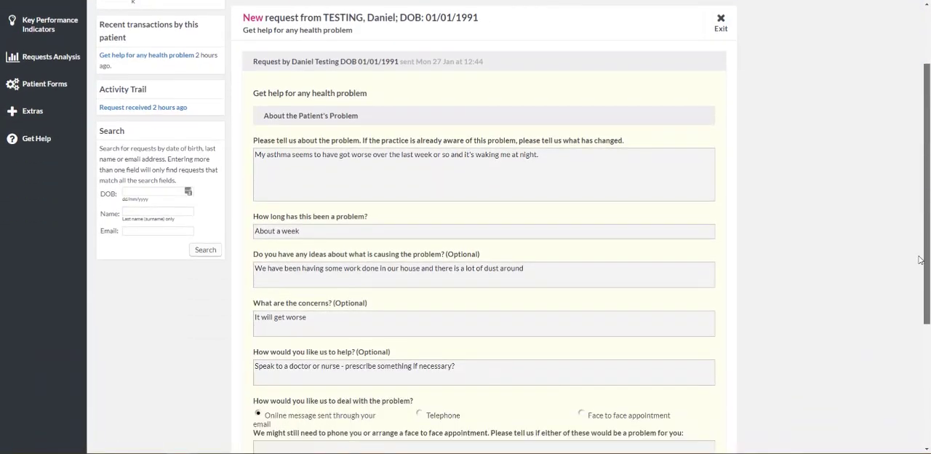
scroll(919, 334, down, 2)
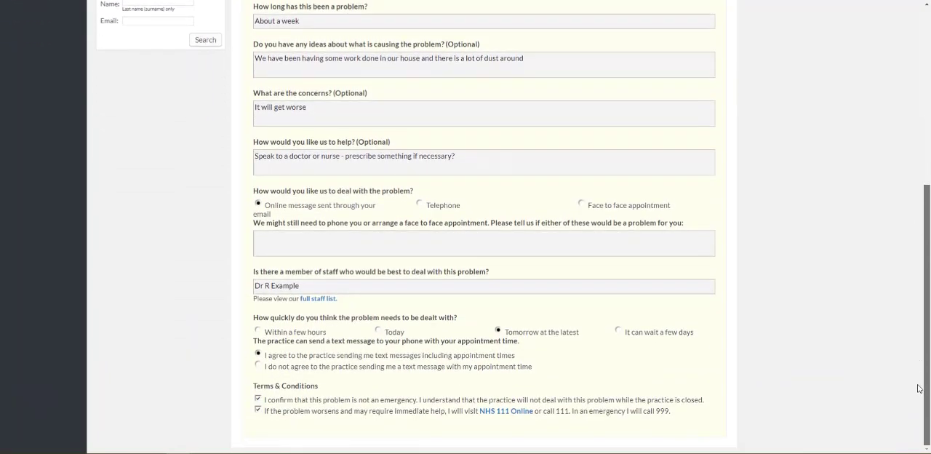
drag(920, 394, 905, 196)
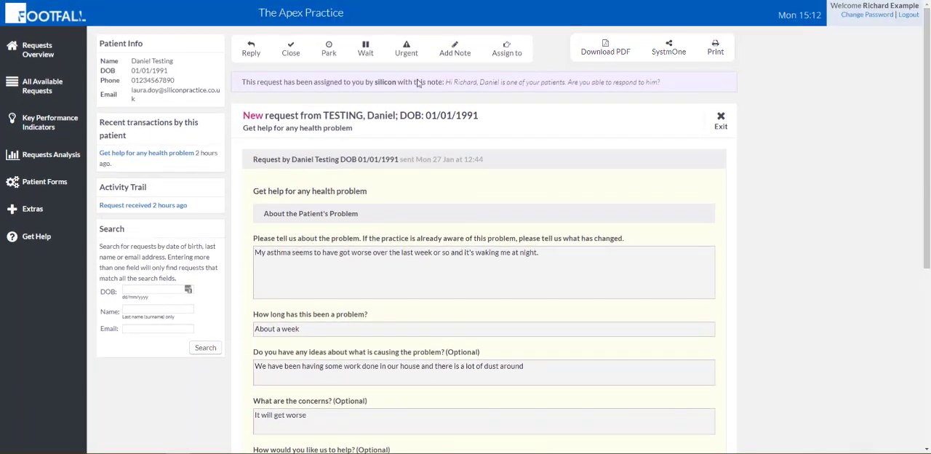
- Send the asthma patient a closing reply with increased ventolin and seretide doses and patient replies allowed, and check the Unread by patient requests
click(251, 48)
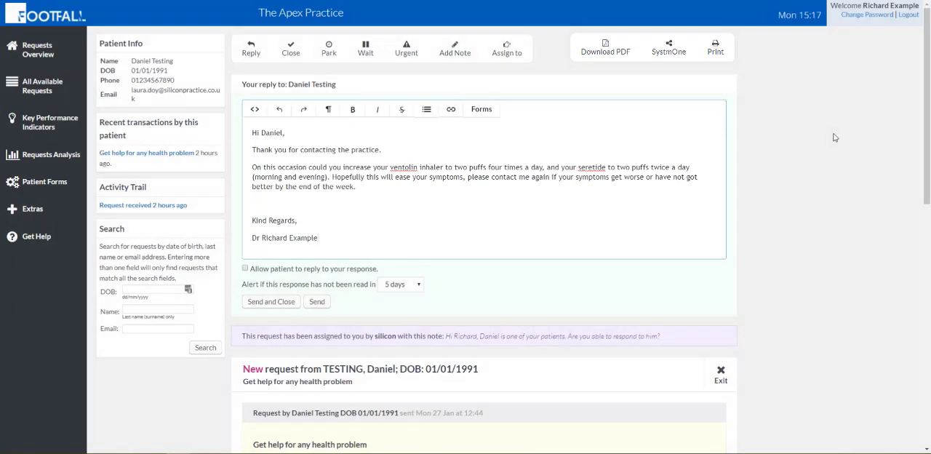
click(245, 269)
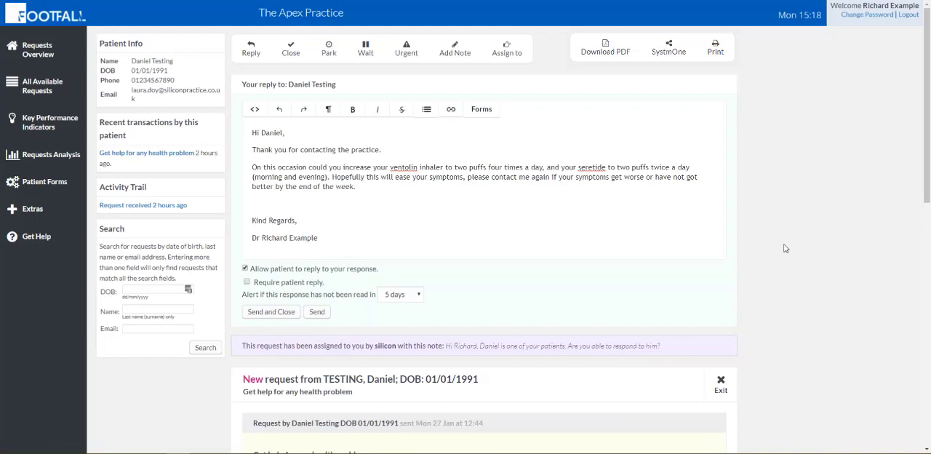
click(294, 317)
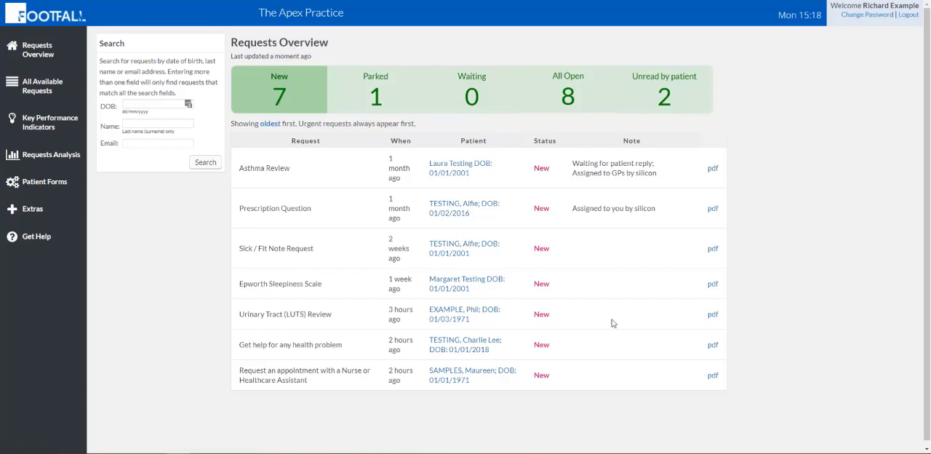
click(697, 108)
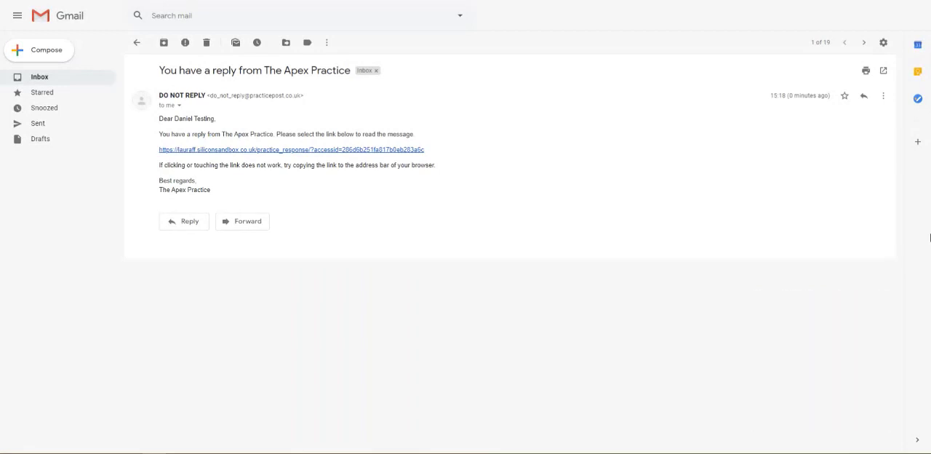
- Open the practice's response from the link in the patient's Gmail message and enter the patient's date of birth to access it
click(413, 150)
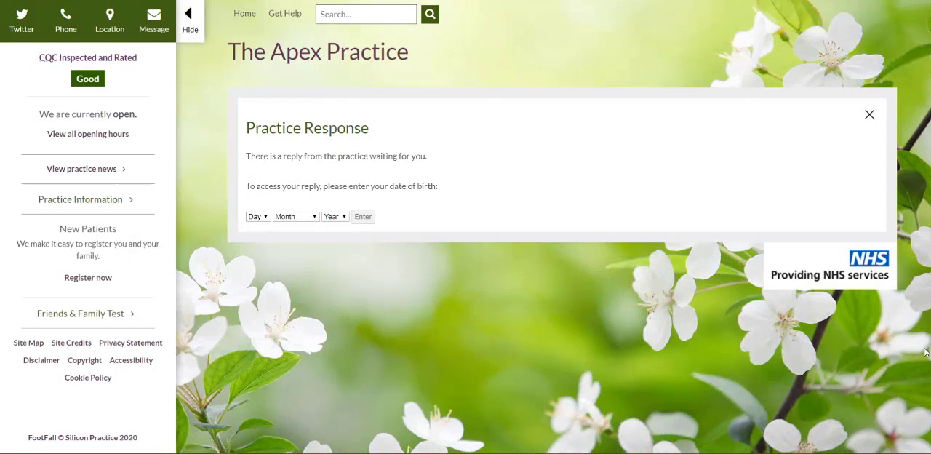
click(262, 217)
click(258, 235)
click(289, 218)
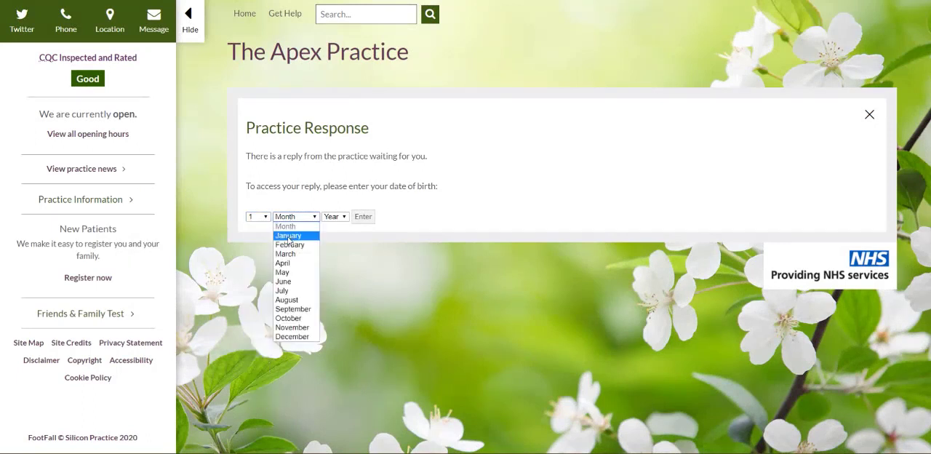
click(289, 235)
click(335, 217)
scroll(348, 253, down, 2)
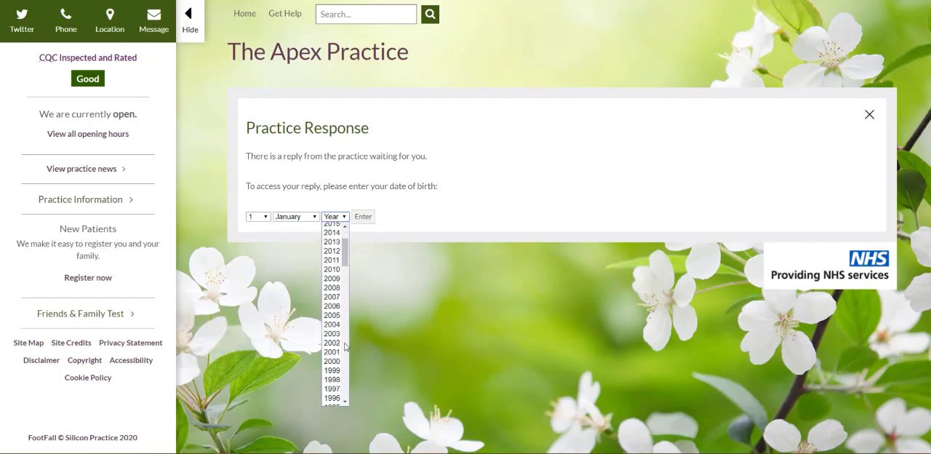
click(340, 355)
click(364, 217)
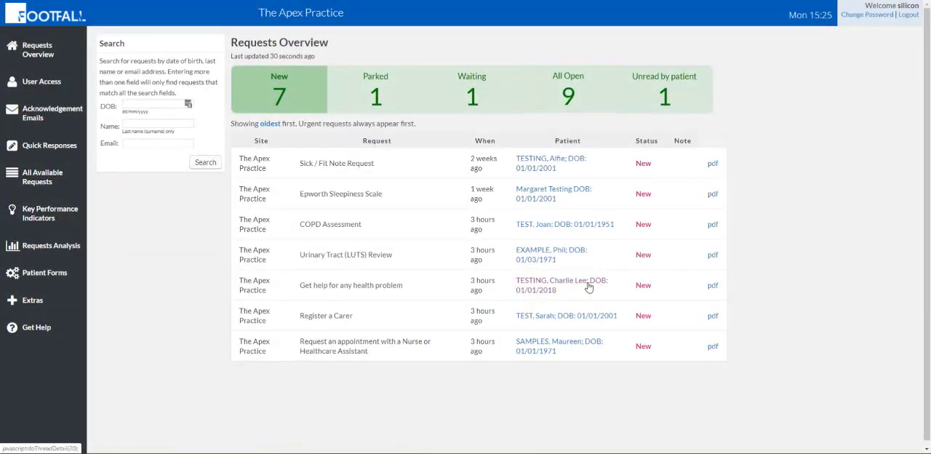
- Open the proxy "Get help for any health problem" request about the child's cough, read it through and mark it as urgent
click(590, 288)
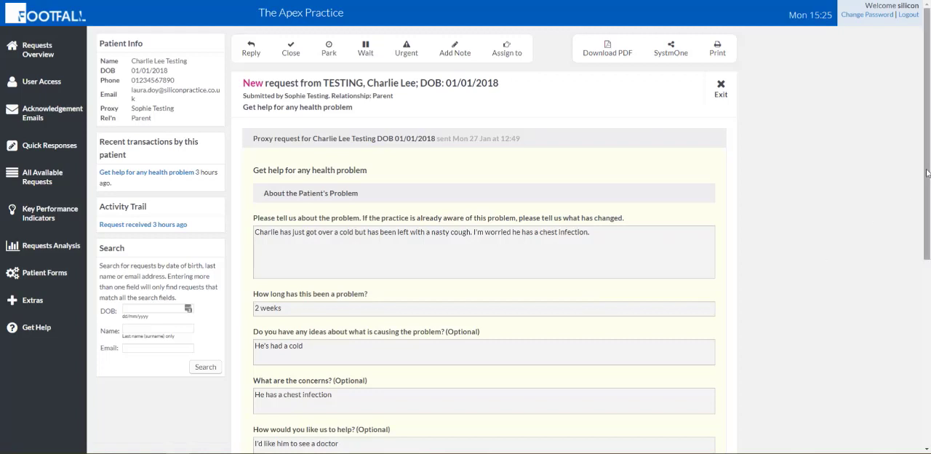
drag(927, 174, 927, 361)
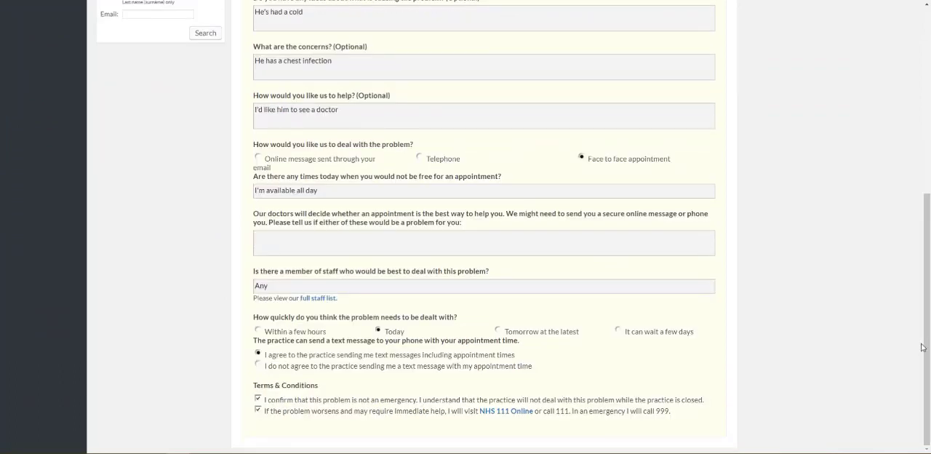
drag(927, 361, 929, 138)
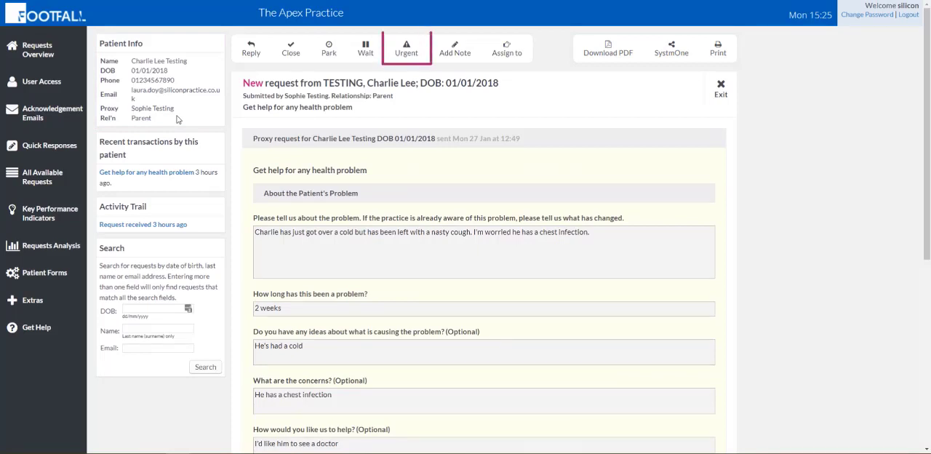
click(407, 52)
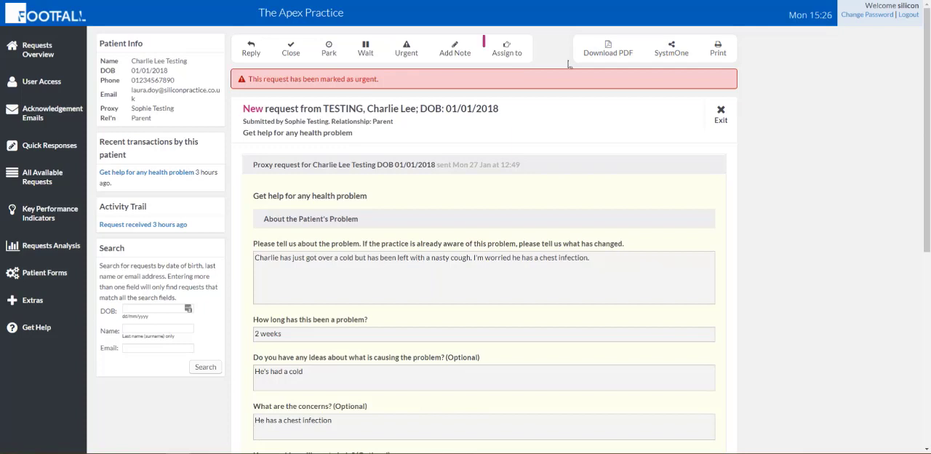
- Assign the urgent request to the GPs group with an alert if not actioned within 1 hour
click(507, 50)
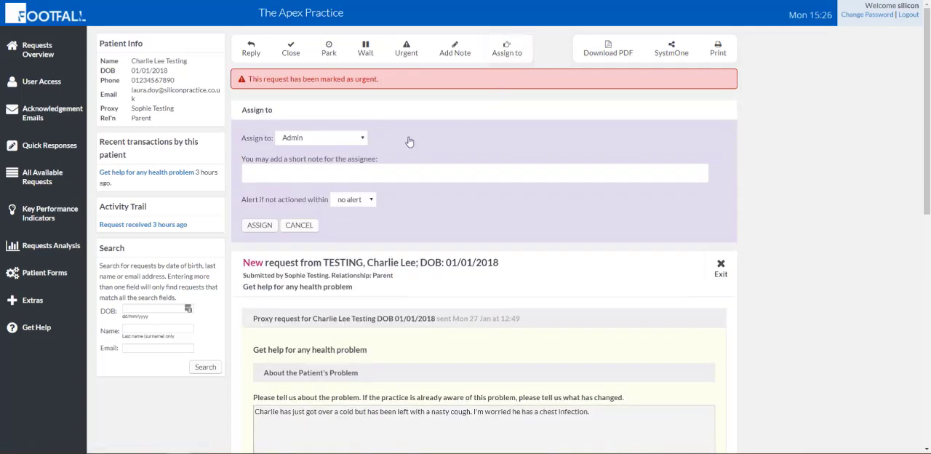
click(364, 141)
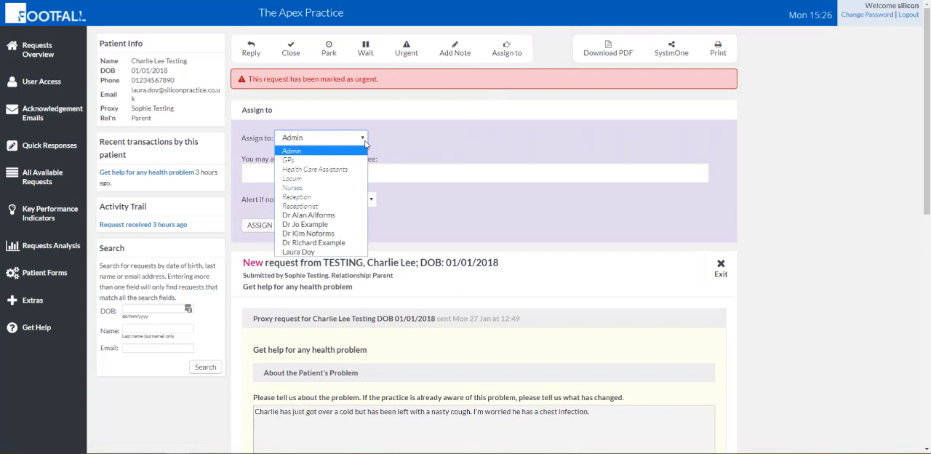
click(357, 160)
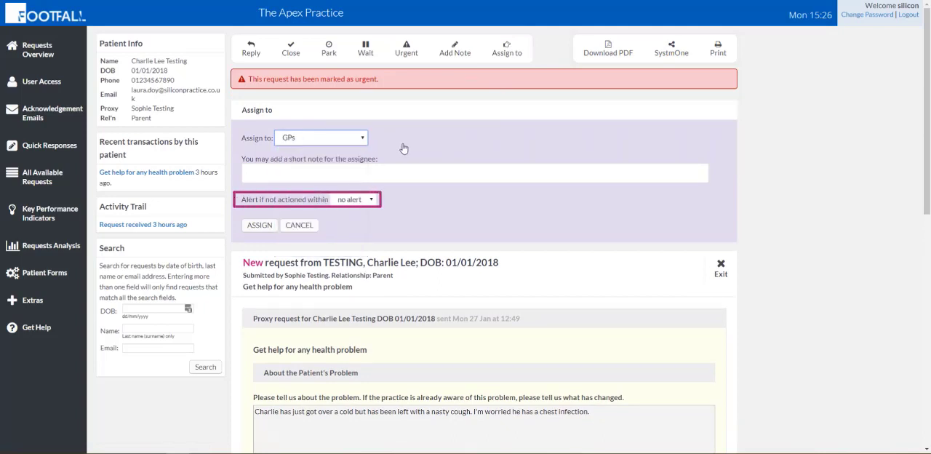
click(366, 200)
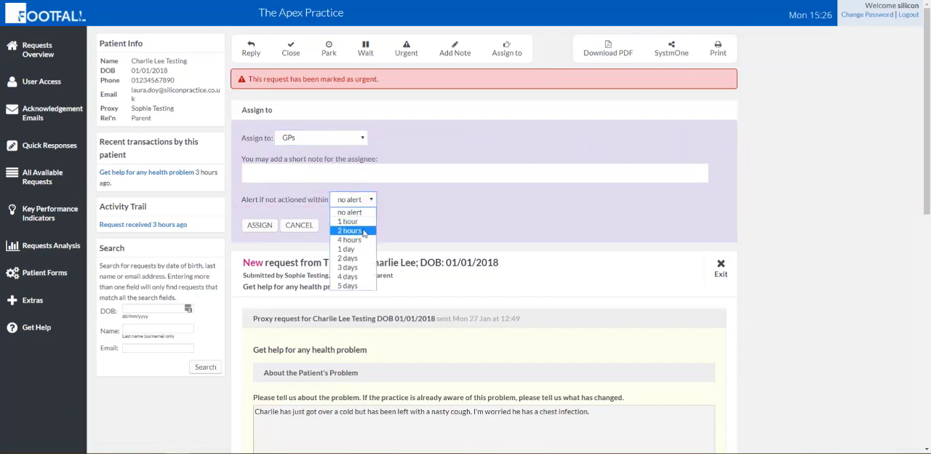
click(353, 221)
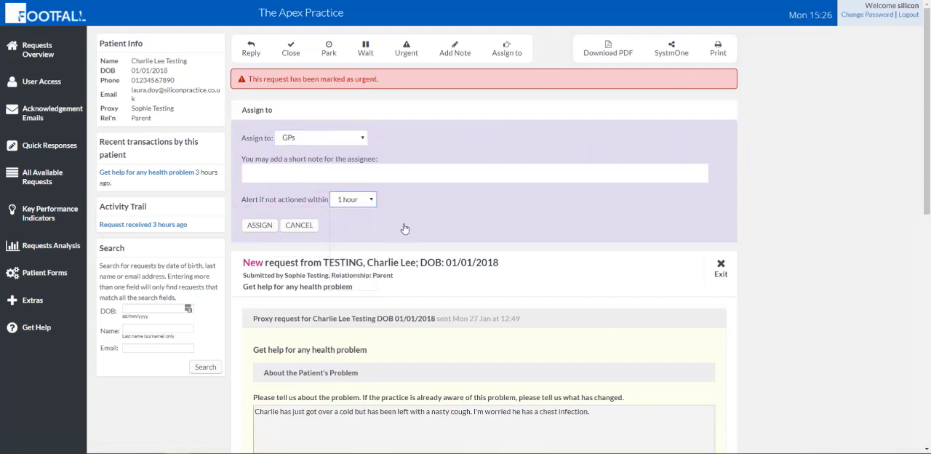
click(268, 231)
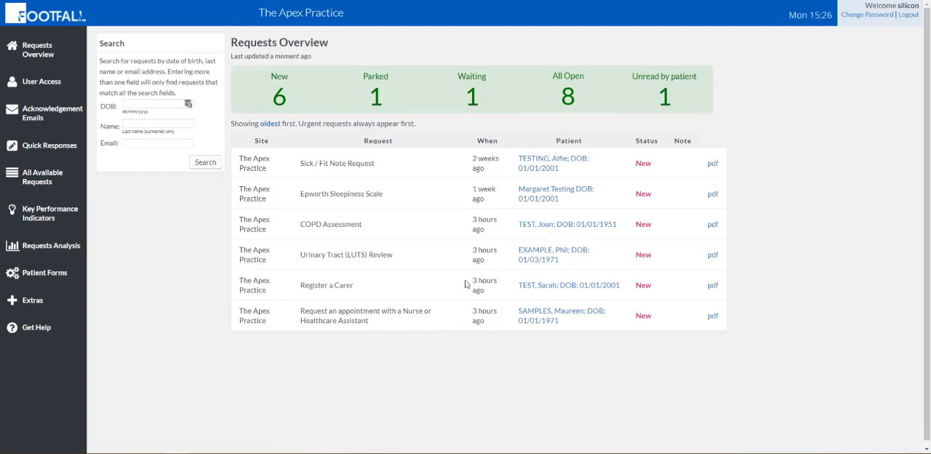
- Draft a reply to the nurse appointment request: blood test booked next Tuesday (23rd) at 2pm, contact the practice if unable to attend, signed The Apex Practice
click(530, 321)
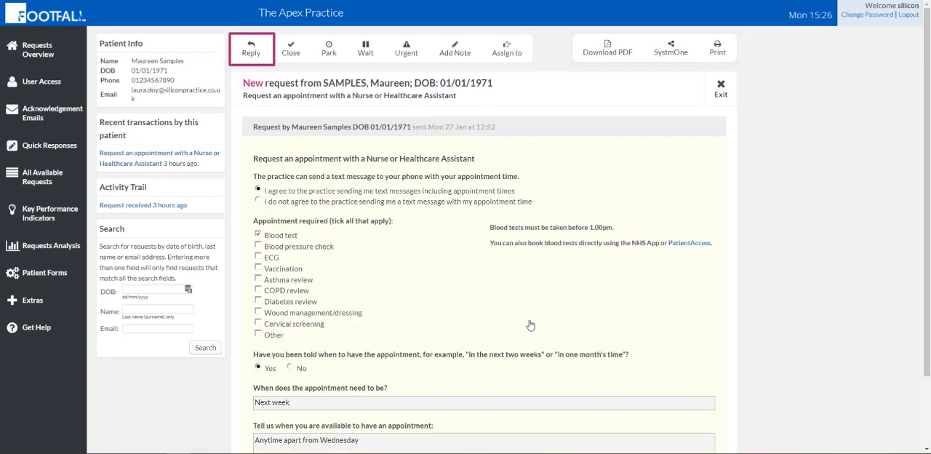
click(252, 54)
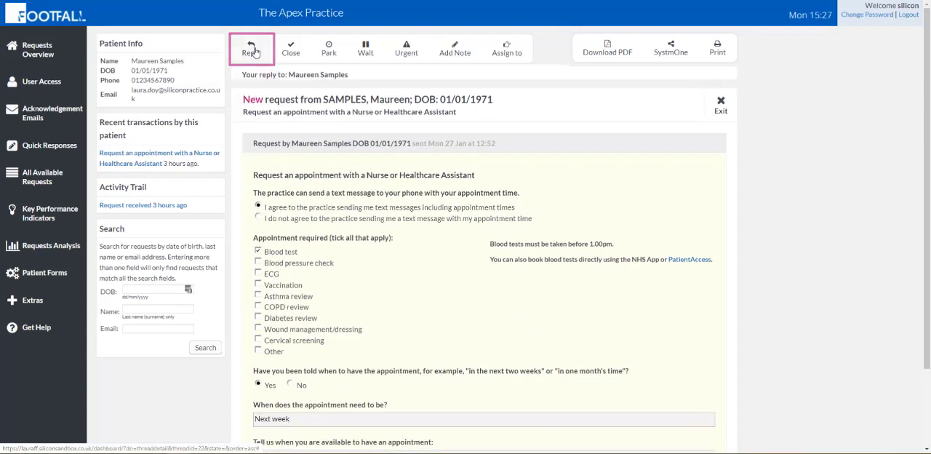
click(288, 137)
click(869, 170)
click(306, 132)
text(Good morning Mrs Samples,)
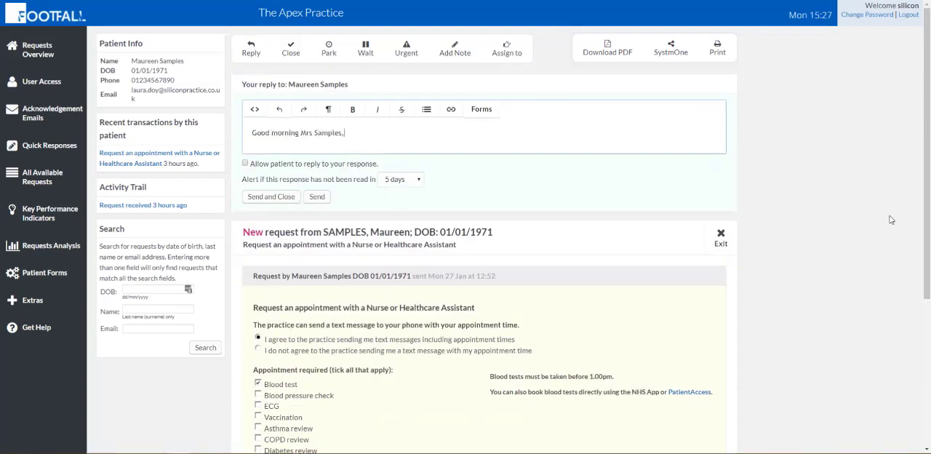
key(Return)
text(Your blood test has been booked with the nurse for next Tuesday (23rd) at 2pm.)
key(Return)
text(Please contact the practice if you're unable to make this appointment.)
key(Return)
text(Kind regards,)
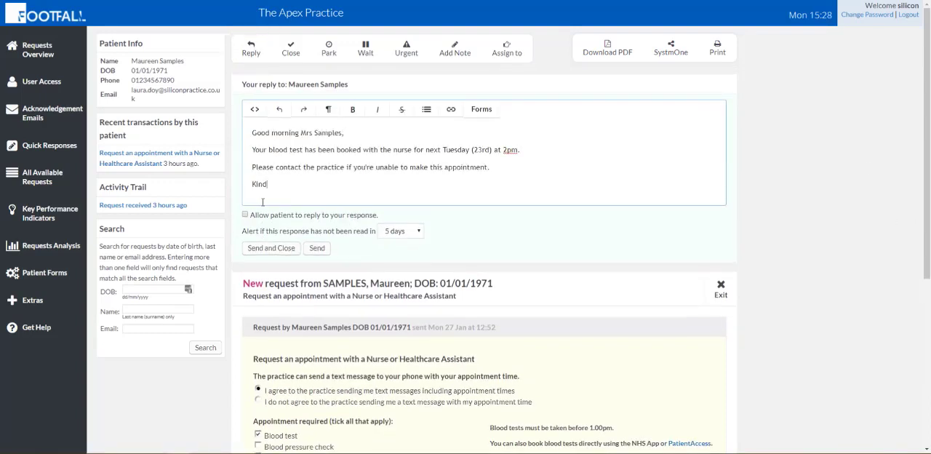
key(Return)
text(The Apex Practice)
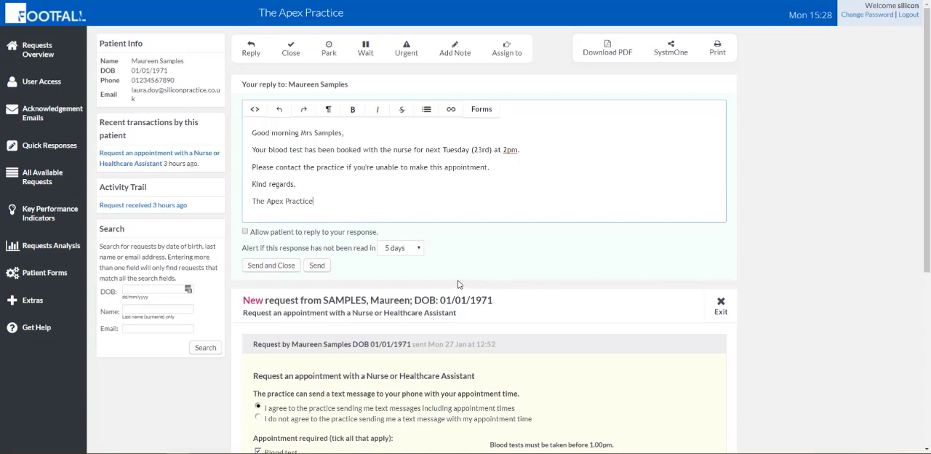
- Allow the patient to respond to the appointment reply, and send it while closing the request
click(245, 231)
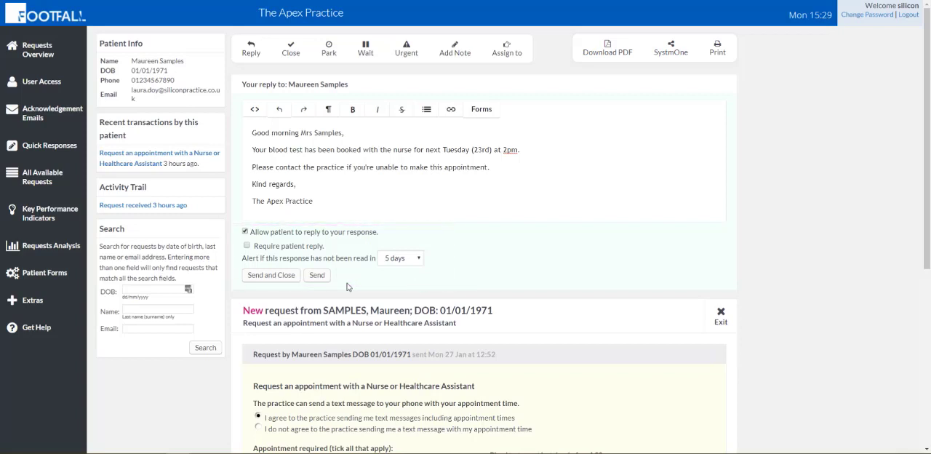
click(287, 281)
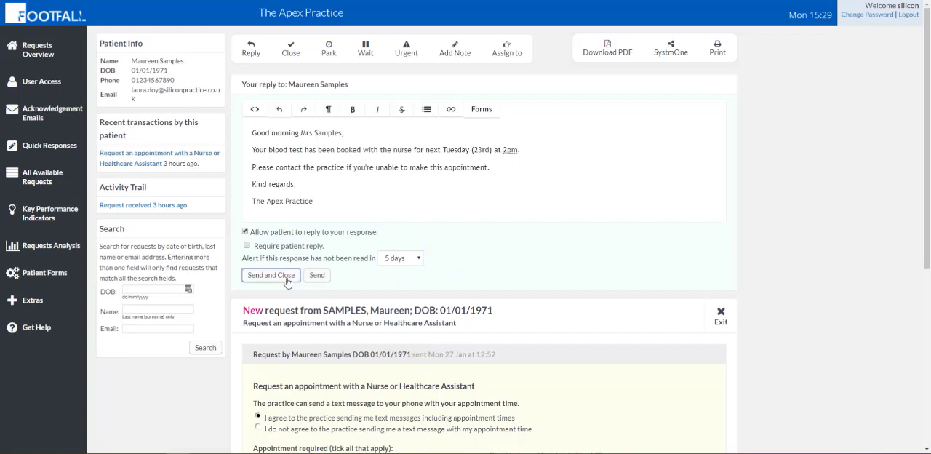